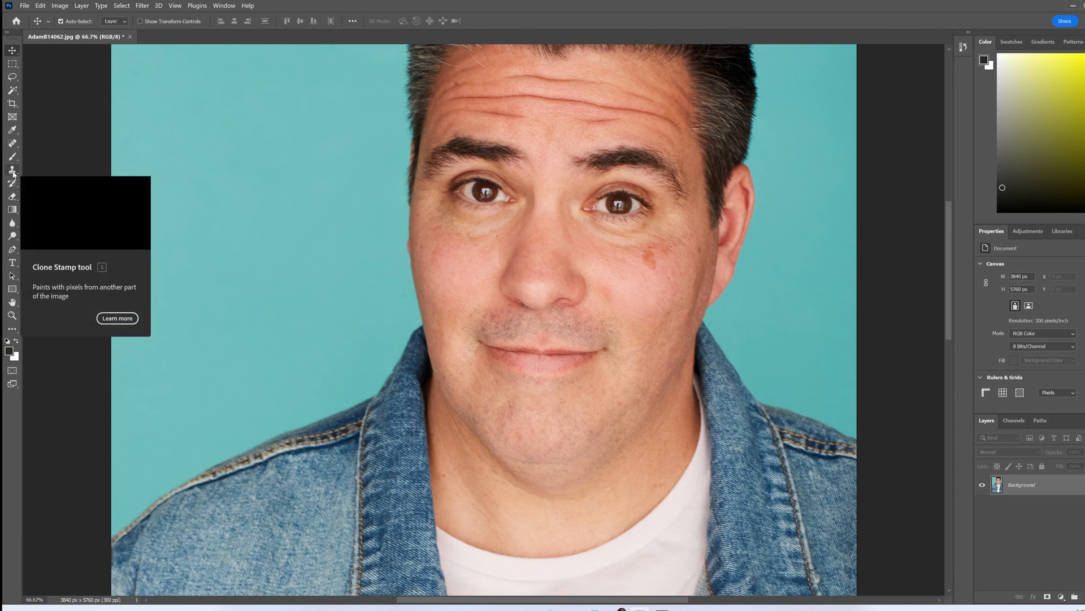
# Set up the Clone Stamp tool with a Soft Round brush of 155 px and 50% hardness.
pyautogui.click(13, 170)
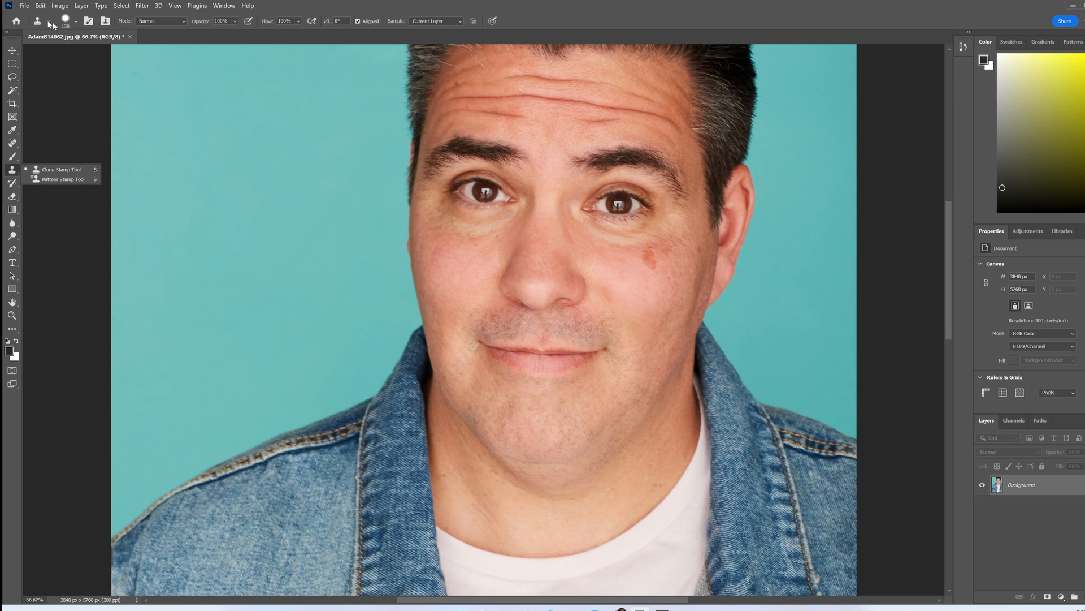
pyautogui.click(77, 22)
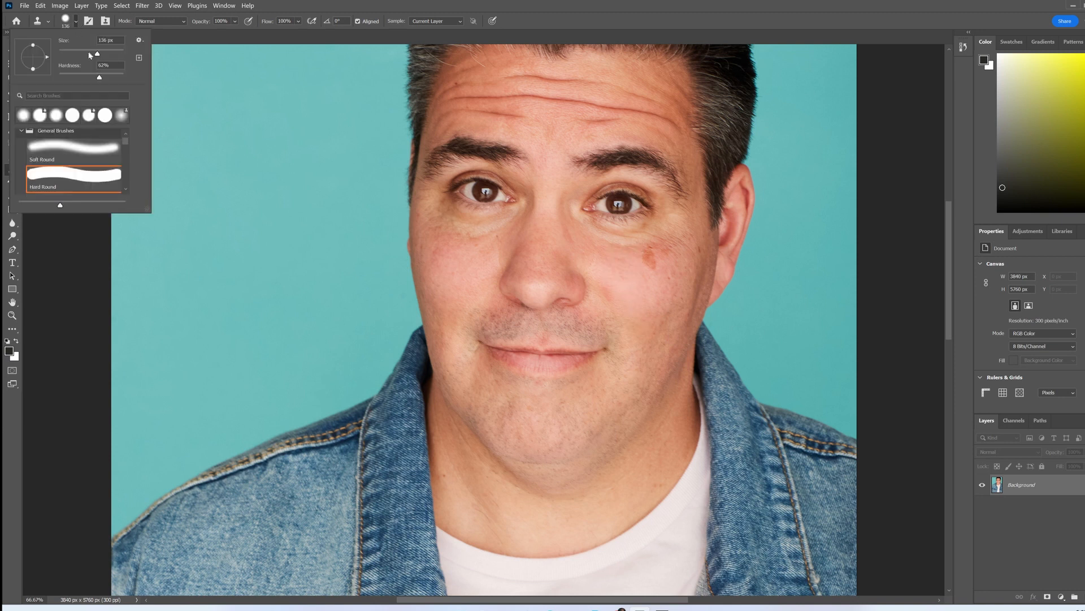
pyautogui.moveTo(97, 53); pyautogui.dragTo(100, 55)
pyautogui.click(76, 23)
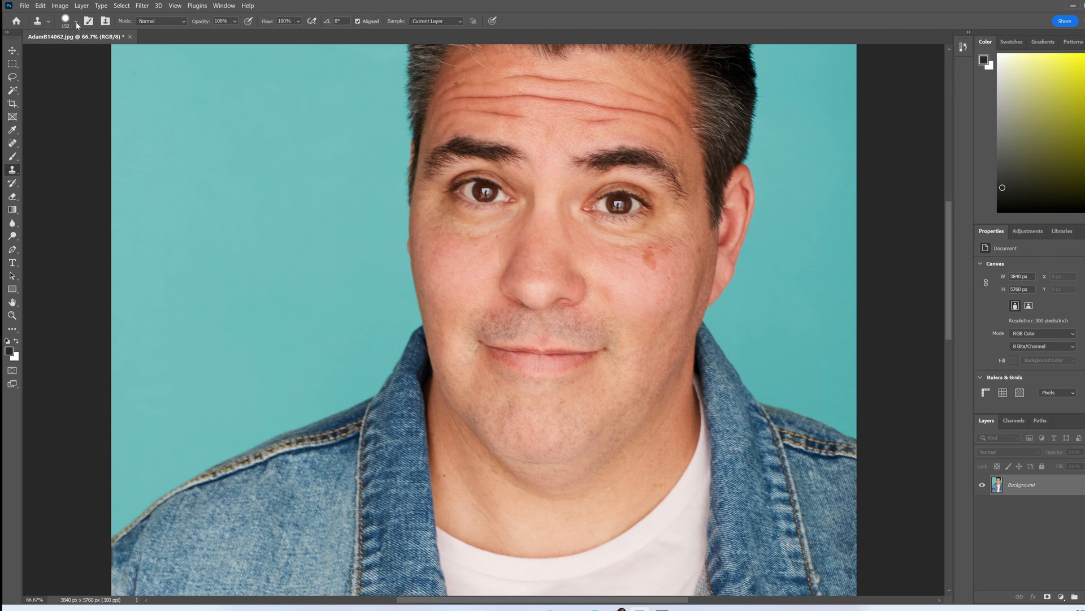
pyautogui.click(77, 22)
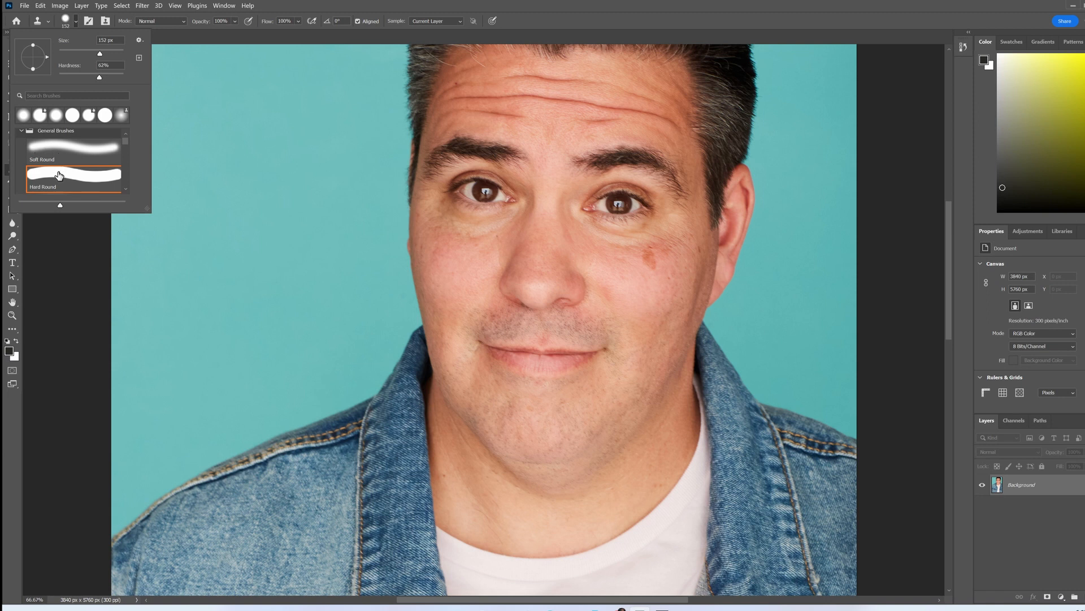
pyautogui.click(55, 149)
pyautogui.moveTo(100, 55)
pyautogui.mouseDown()
pyautogui.moveTo(82, 79)
pyautogui.moveTo(93, 78)
pyautogui.mouseUp()
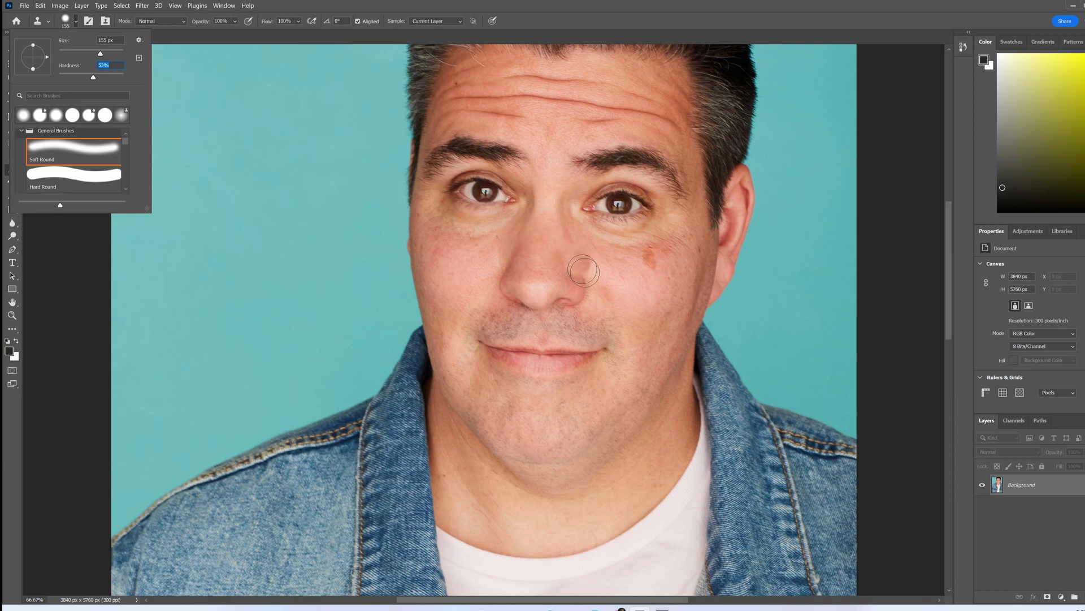
# Clone clean skin sampled beside and below the red blemish over it on the man's cheek.
pyautogui.keyDown('alt'); pyautogui.click(664, 293); pyautogui.keyUp('alt')
pyautogui.click(649, 257)
pyautogui.keyDown('alt'); pyautogui.click(621, 259); pyautogui.keyUp('alt')
pyautogui.keyDown('alt'); pyautogui.click(625, 255); pyautogui.keyUp('alt')
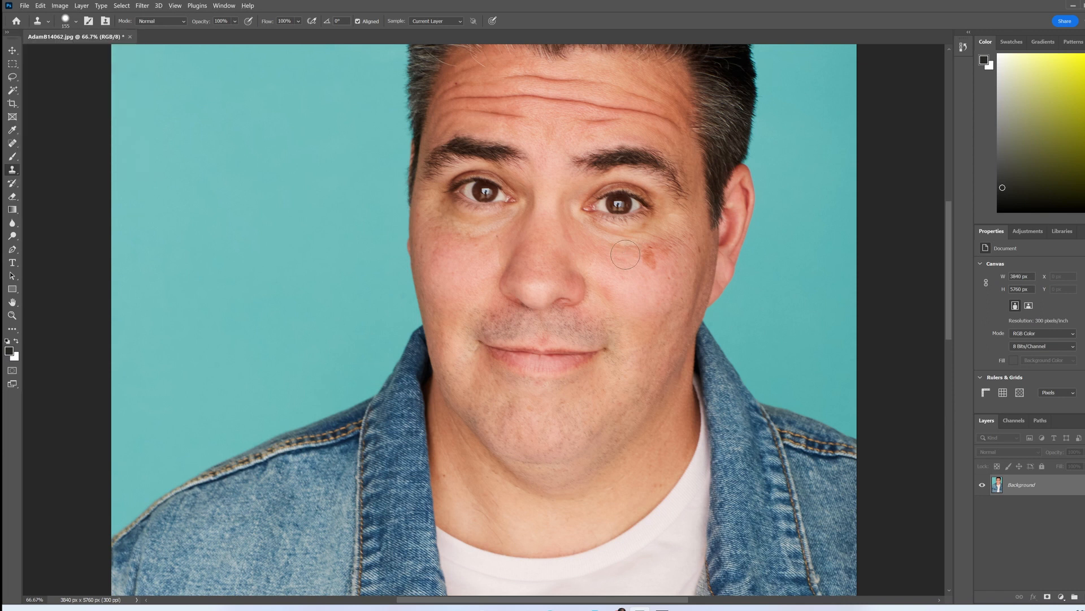
pyautogui.moveTo(625, 254); pyautogui.dragTo(642, 257)
# Soften the cloned cheek area with the Blur tool at 59 px and 23% hardness, and undo the cheek retouching.
pyautogui.click(13, 222)
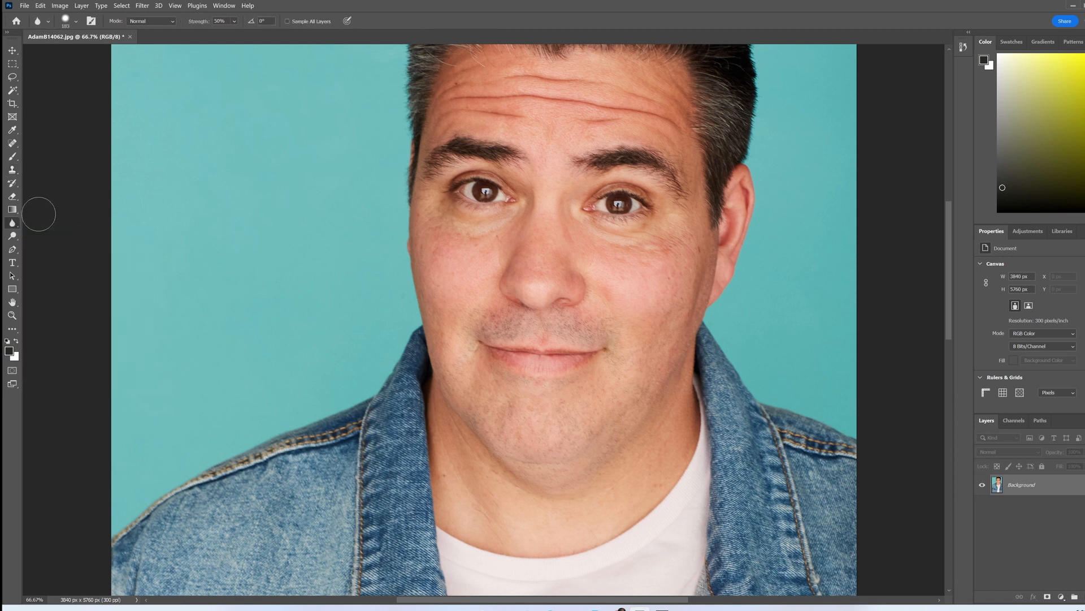
pyautogui.click(76, 22)
pyautogui.moveTo(107, 56); pyautogui.dragTo(79, 57)
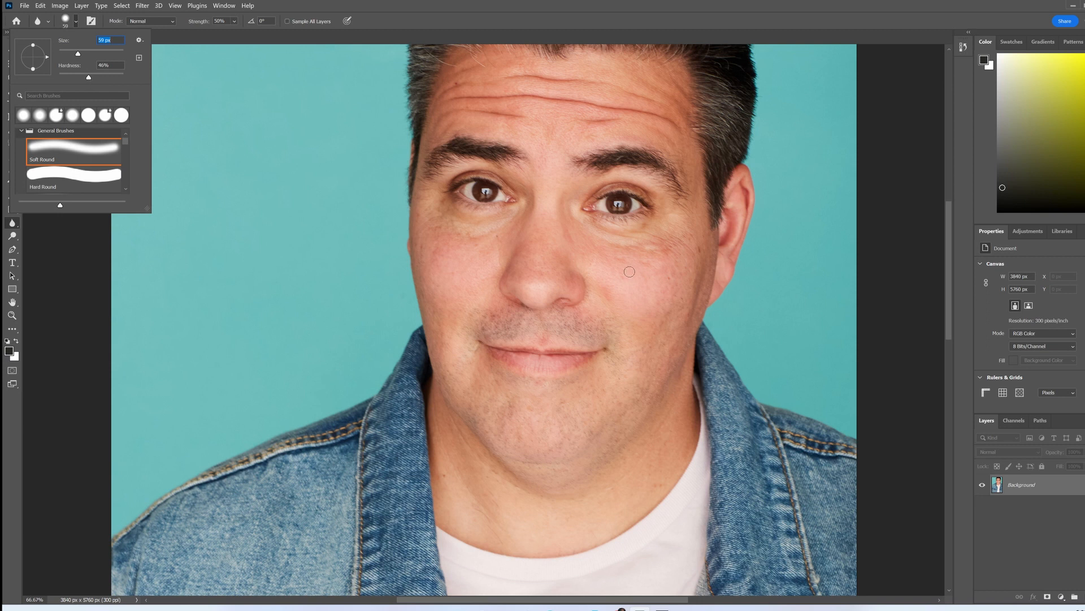
pyautogui.moveTo(89, 79); pyautogui.dragTo(75, 79)
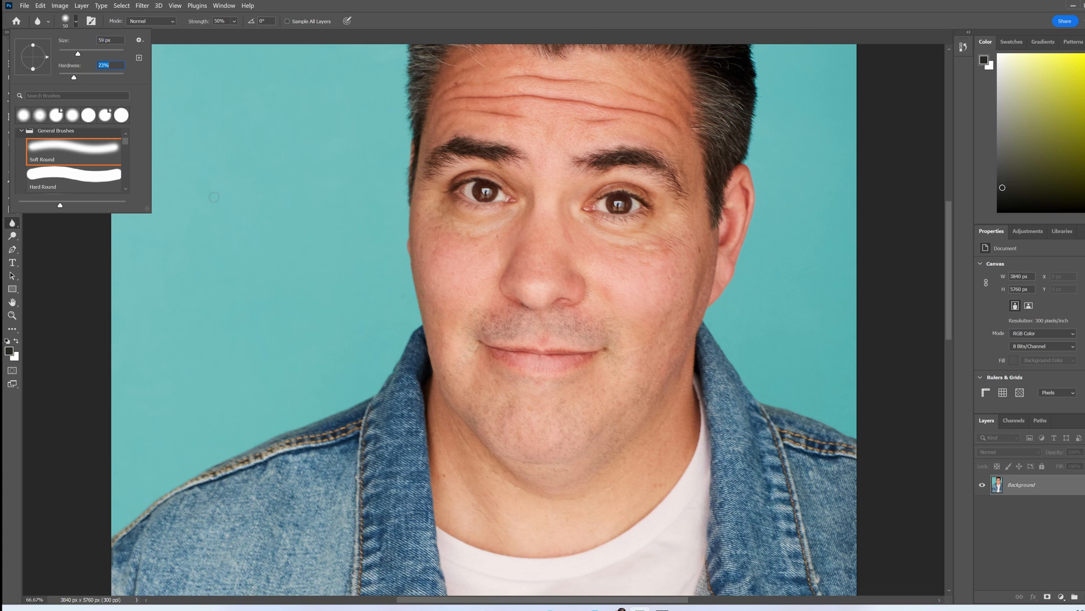
pyautogui.click(647, 246)
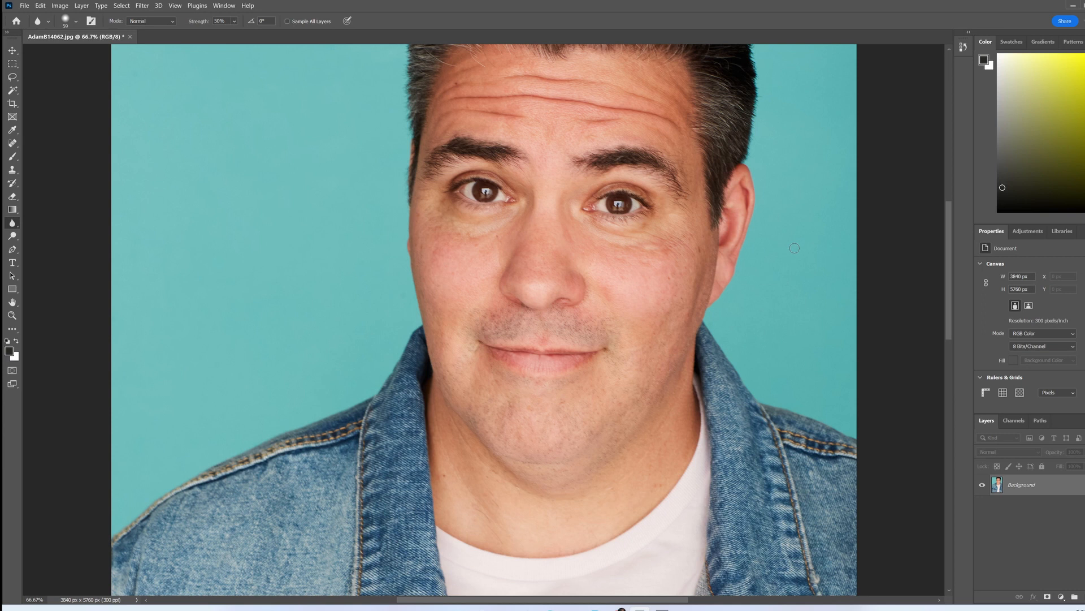
pyautogui.hotkey('ctrl', 'z')
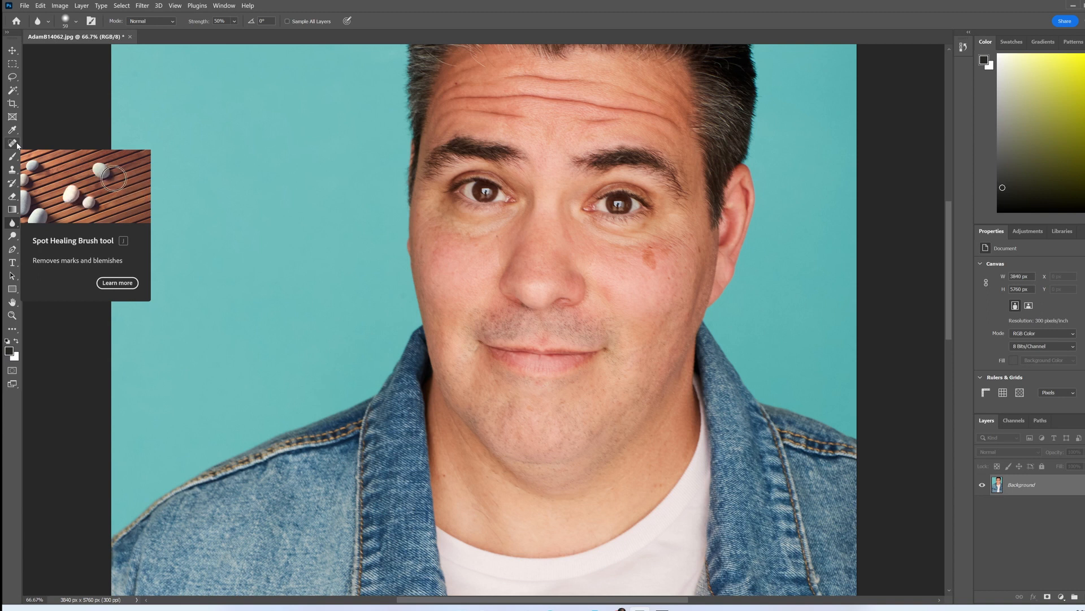
# Remove the red cheek blemish with the Spot Healing Brush at 67% hardness.
pyautogui.click(13, 143)
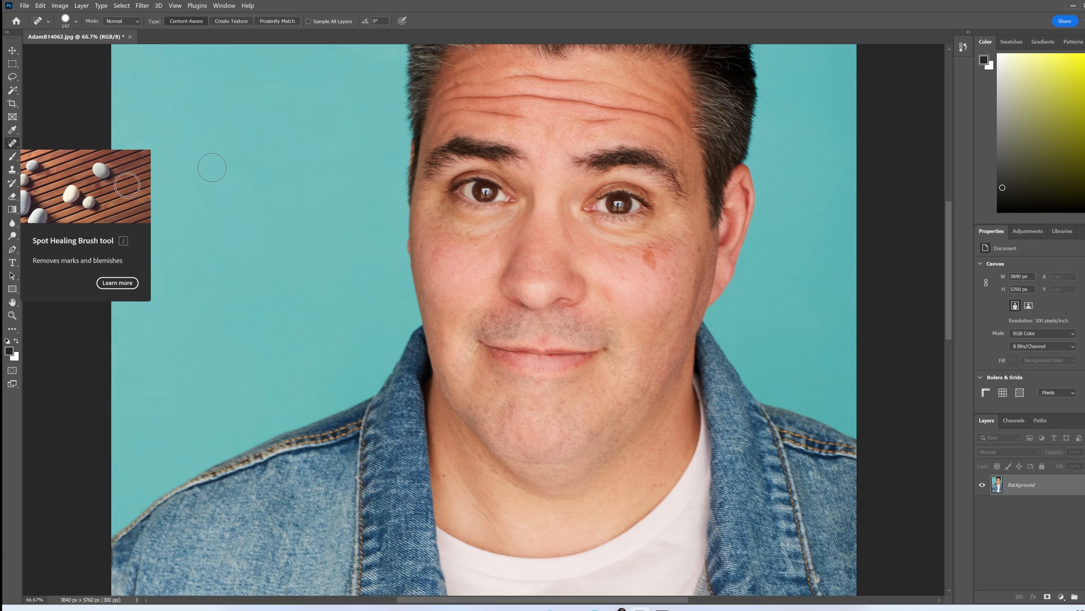
pyautogui.click(76, 21)
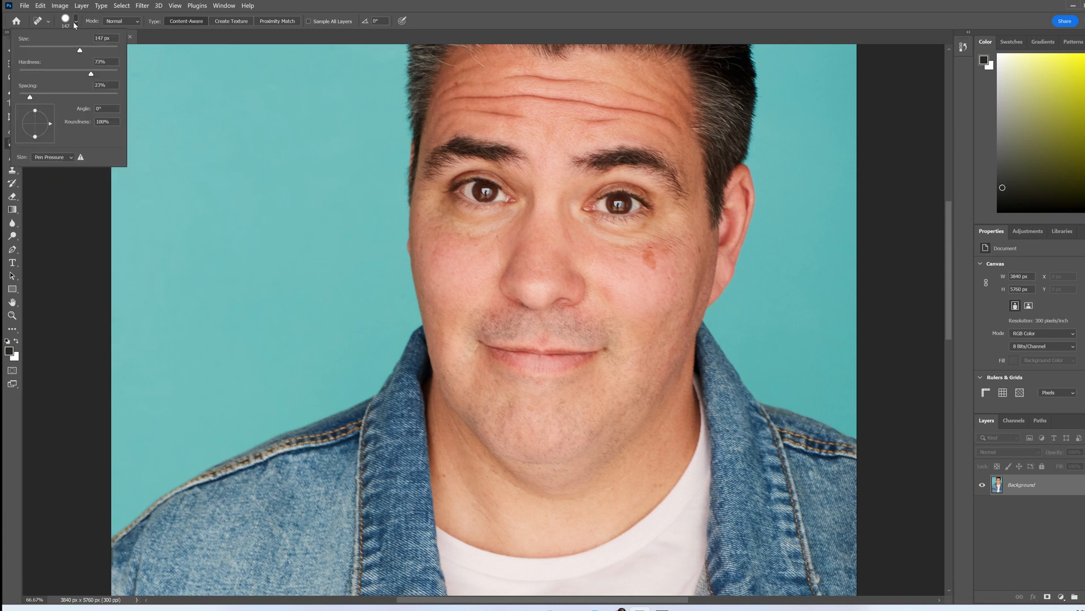
pyautogui.moveTo(91, 76); pyautogui.dragTo(85, 74)
pyautogui.click(354, 8)
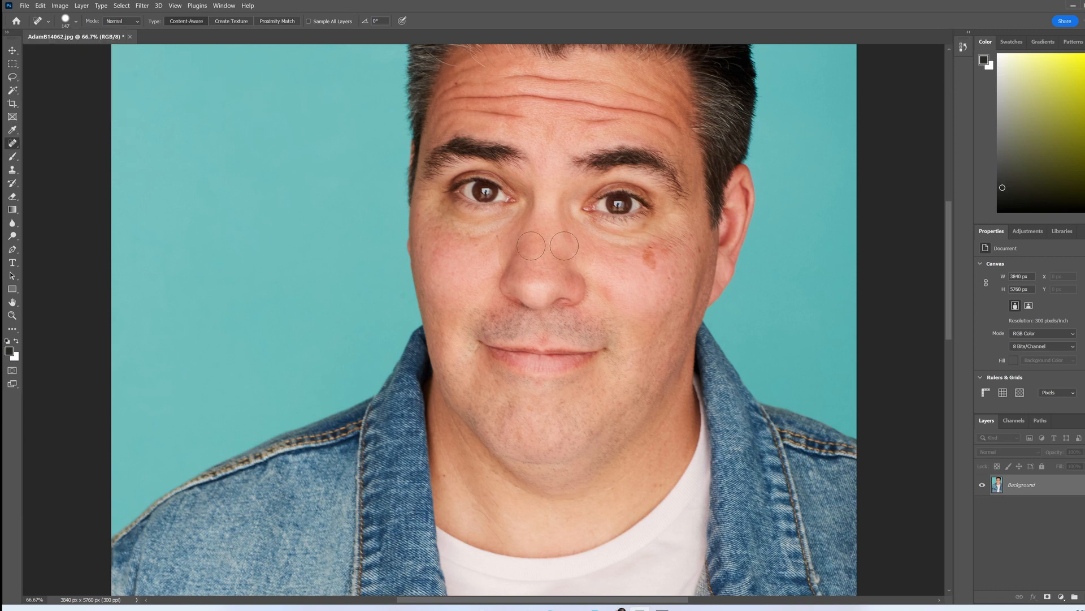
pyautogui.click(651, 256)
# Return to the Spot Healing Brush and reduce its brush size to a small tip for fine marks.
pyautogui.click(13, 223)
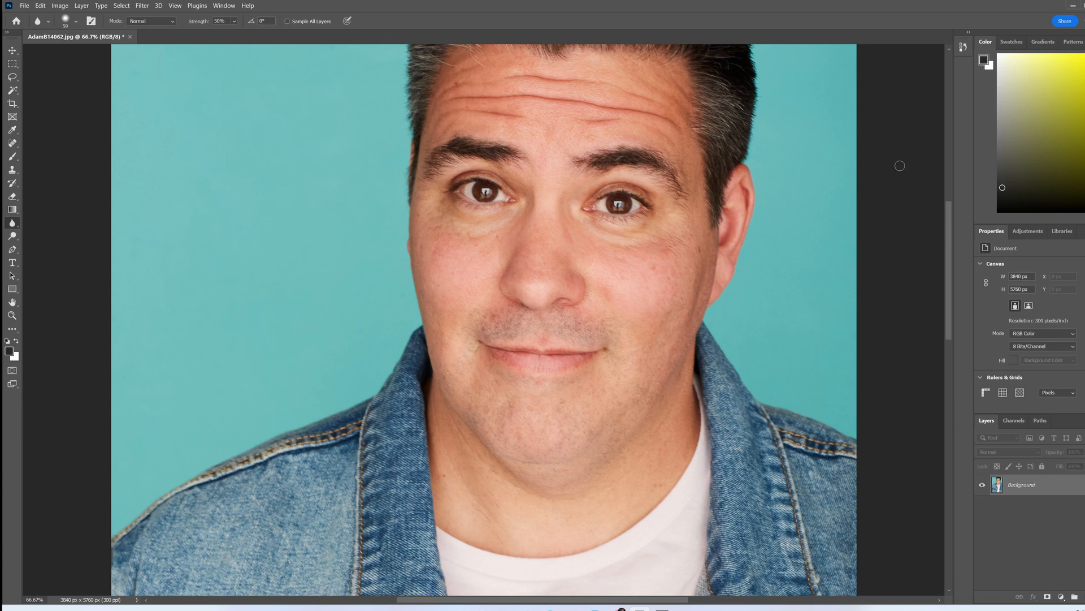
pyautogui.click(14, 144)
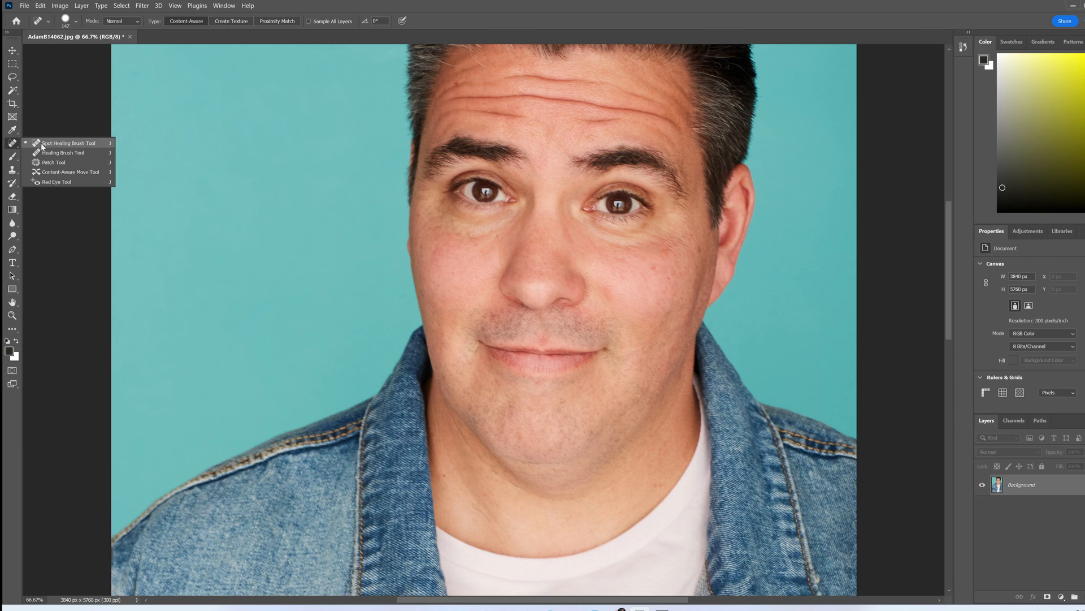
pyautogui.click(42, 145)
pyautogui.click(76, 21)
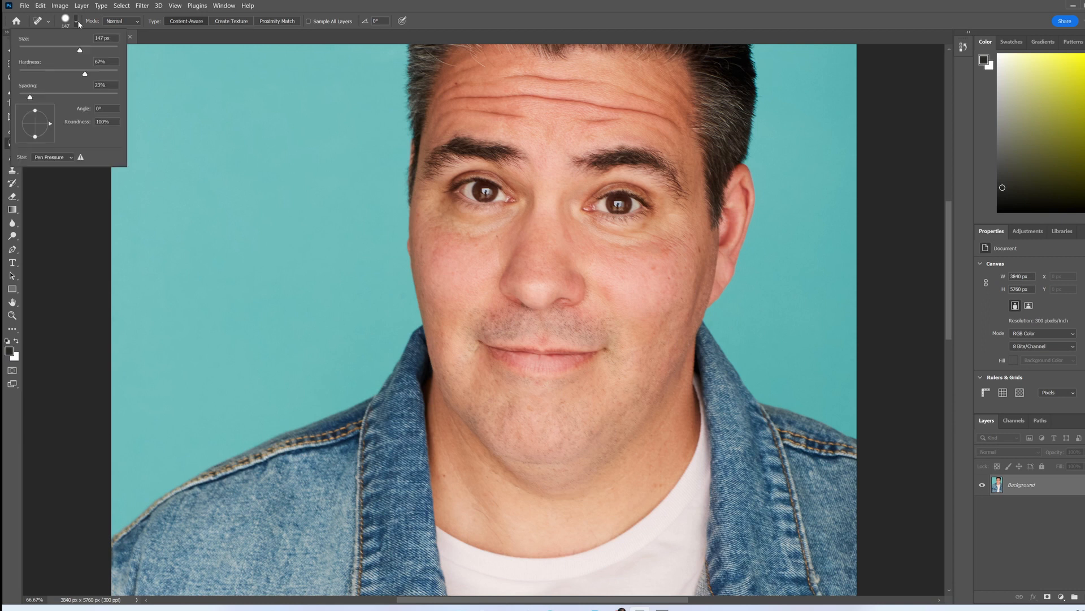
pyautogui.moveTo(80, 50); pyautogui.dragTo(29, 51)
pyautogui.moveTo(28, 50); pyautogui.dragTo(39, 50)
pyautogui.click(456, 83)
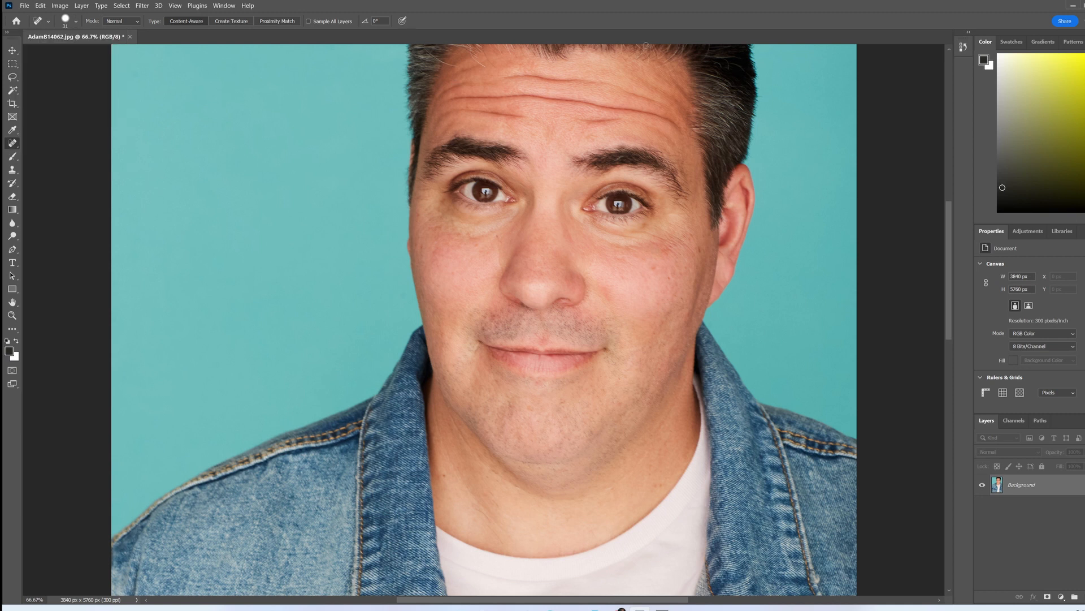